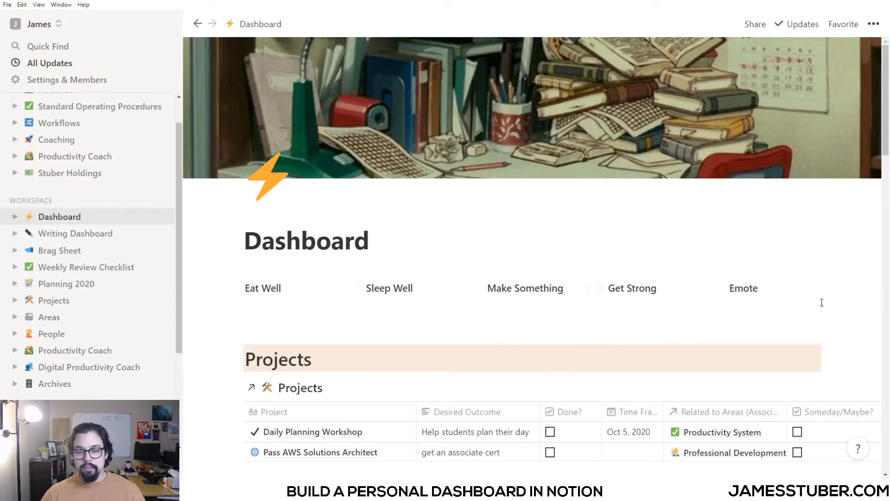
- Tick the Done? checkbox for Mentor BASB 11 in the Projects table
scroll(297, 122, down, 4)
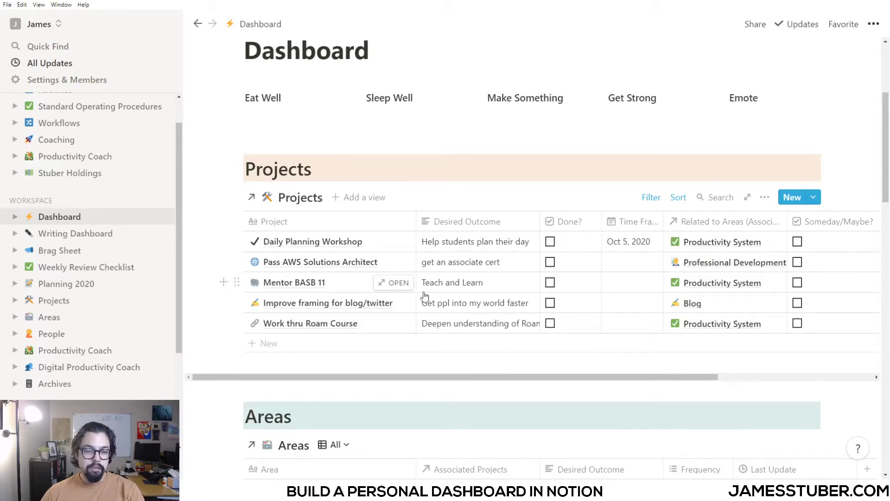
click(550, 282)
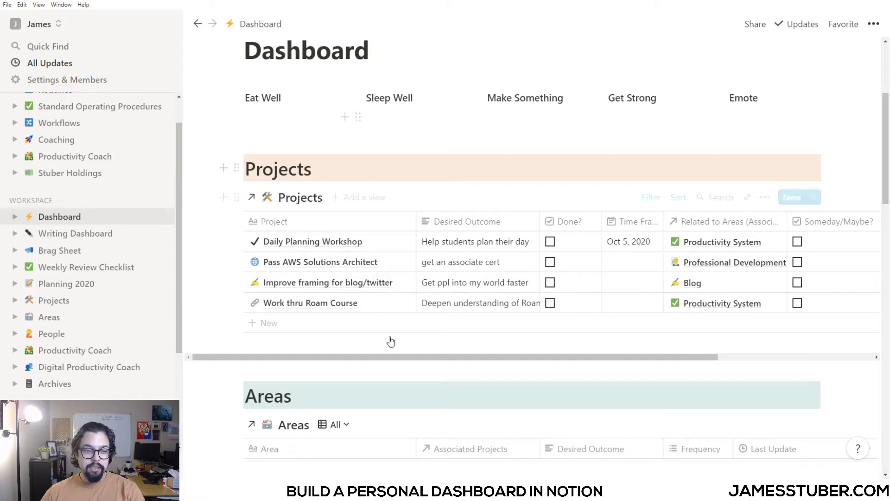
scroll(362, 68, down, 6)
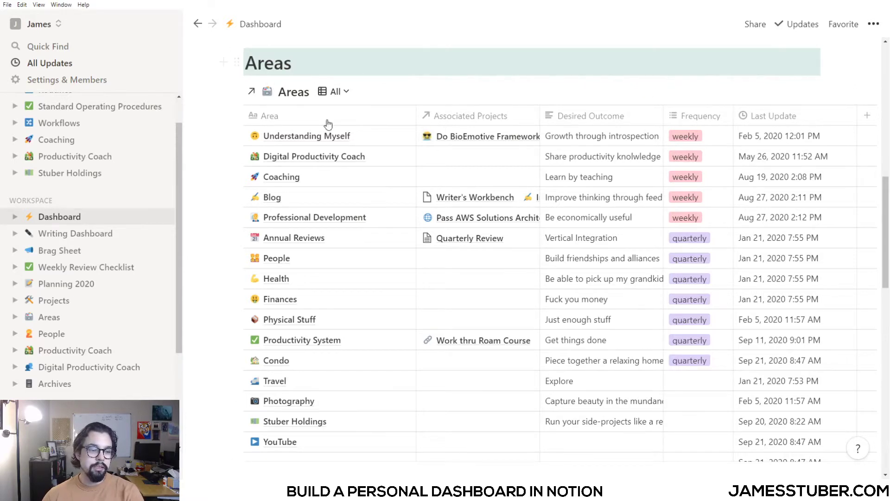
- Switch the Areas table from the All view to the weekly view
click(348, 92)
click(304, 156)
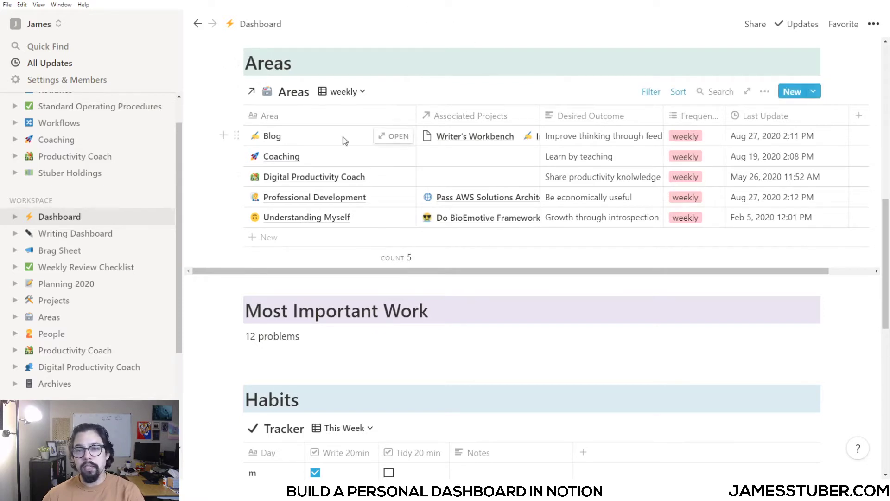
- Replace '12 problems' with 'Meet with book club', 'Record this video for YouTube', 'Hang out with my friends on zoom'
scroll(320, 183, down, 3)
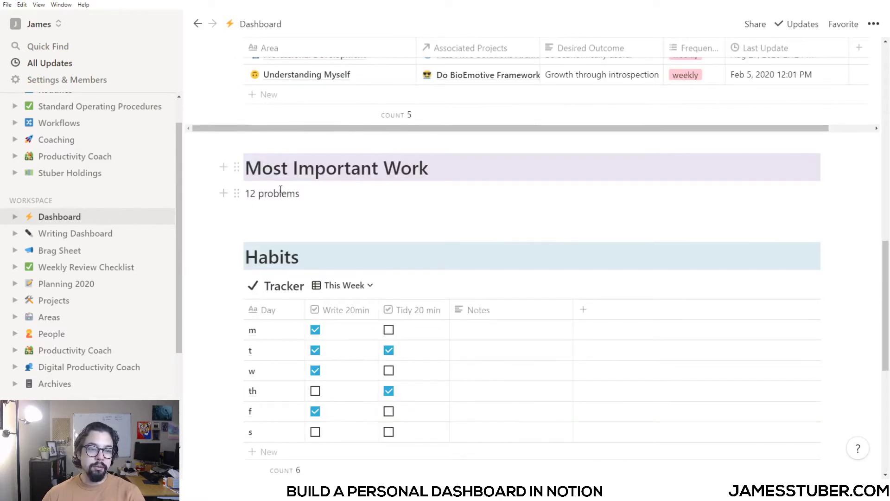
drag(304, 191, 247, 193)
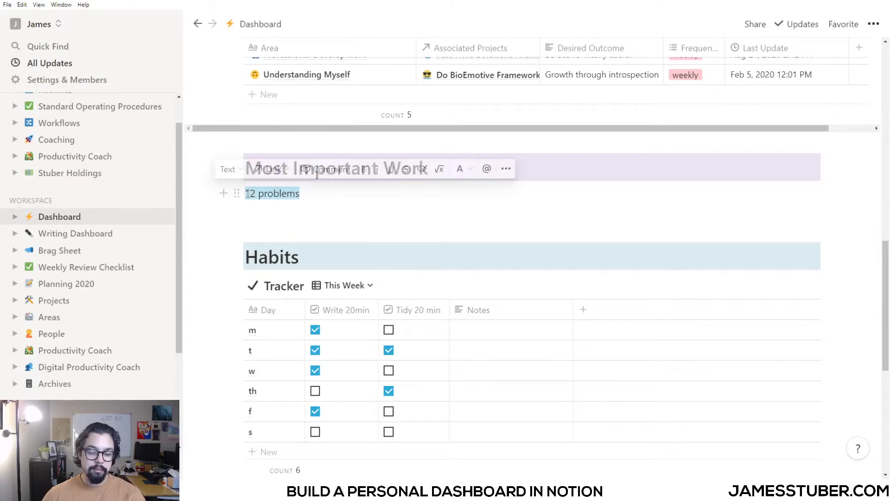
key(BackSpace)
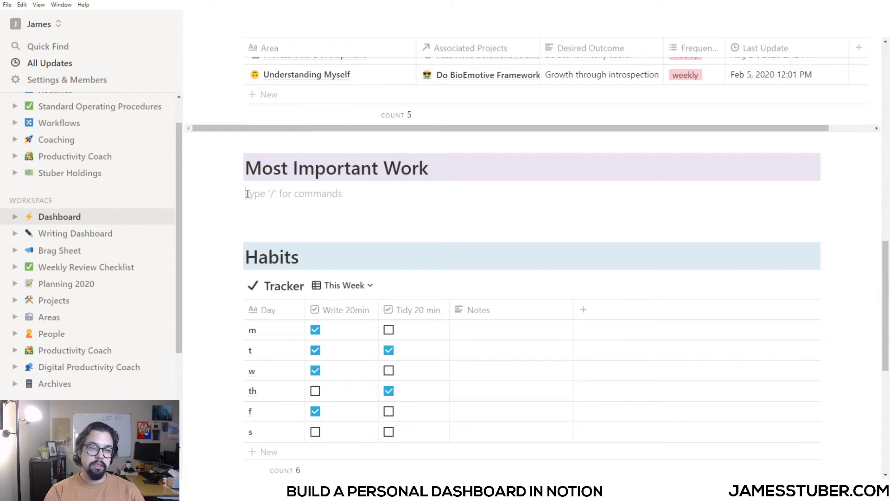
text(Meet with book club)
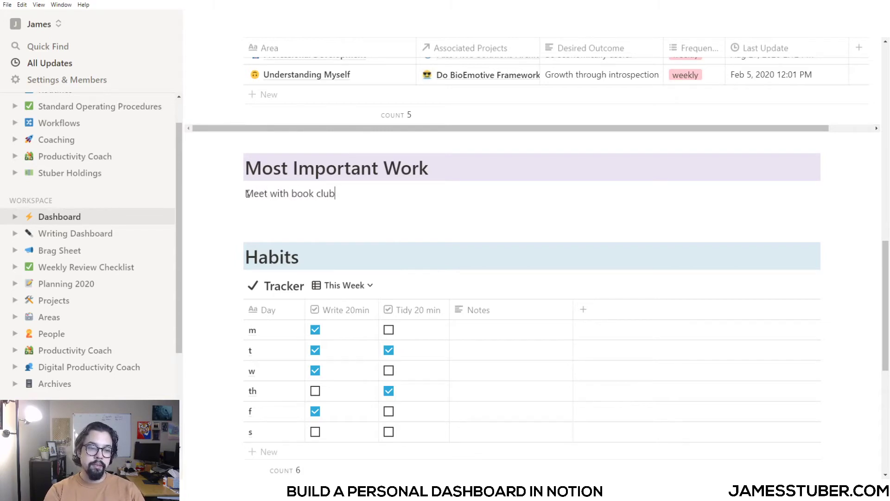
key(Return)
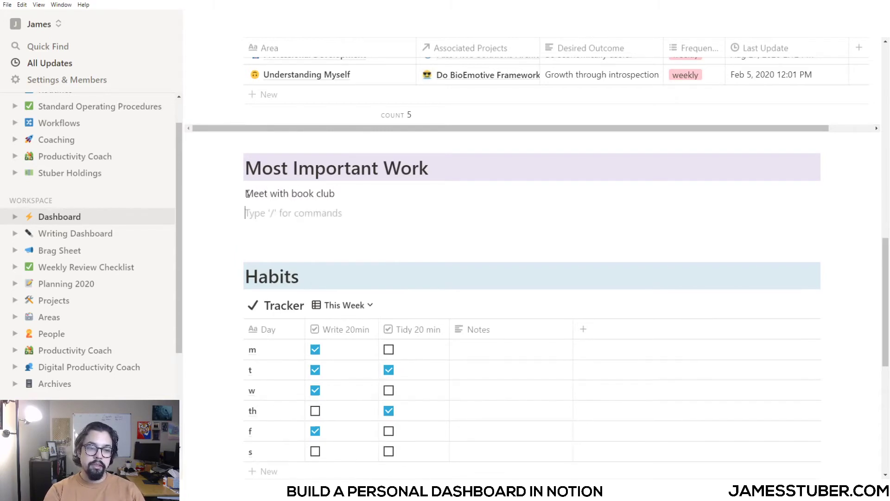
text(Rec)
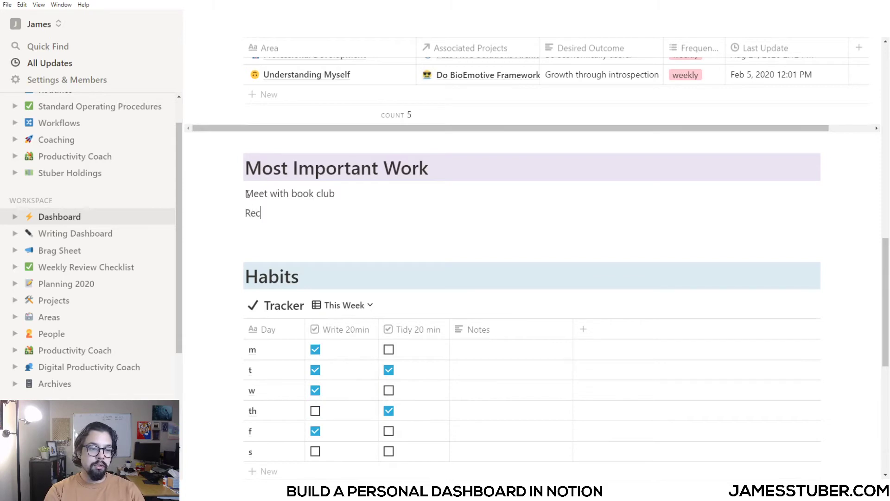
text(ord this video)
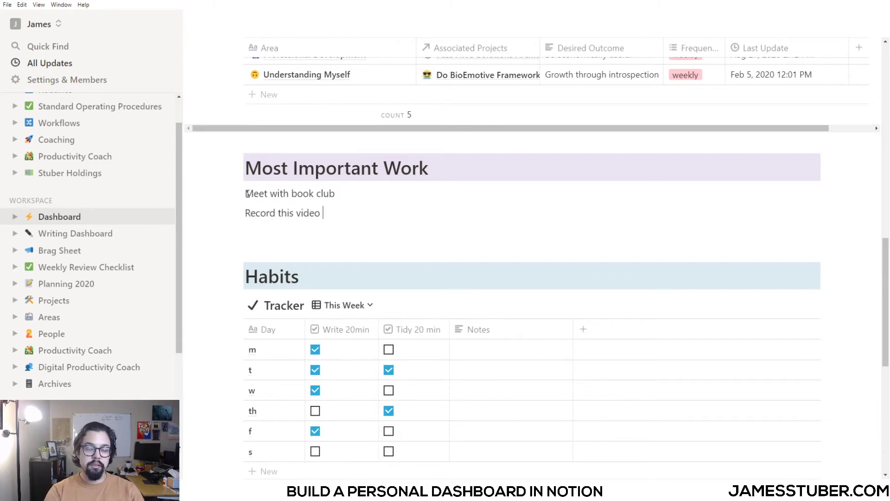
text( for YouTube)
key(Return)
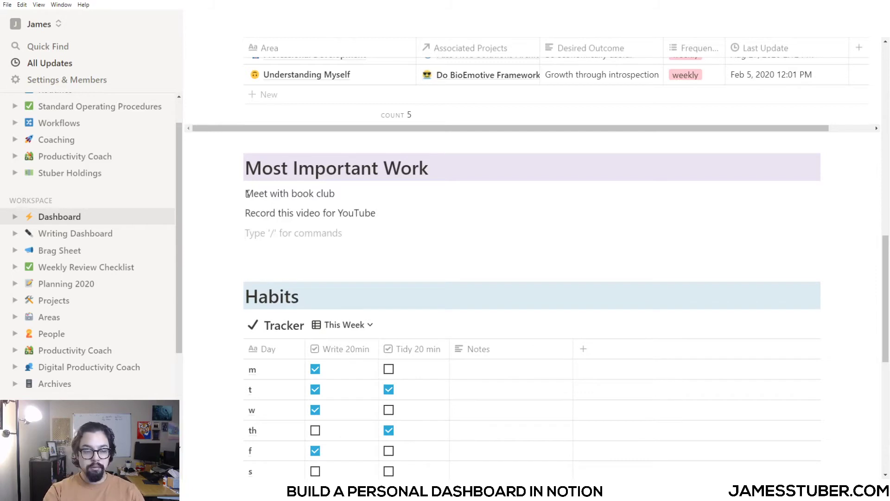
text(Hang out )
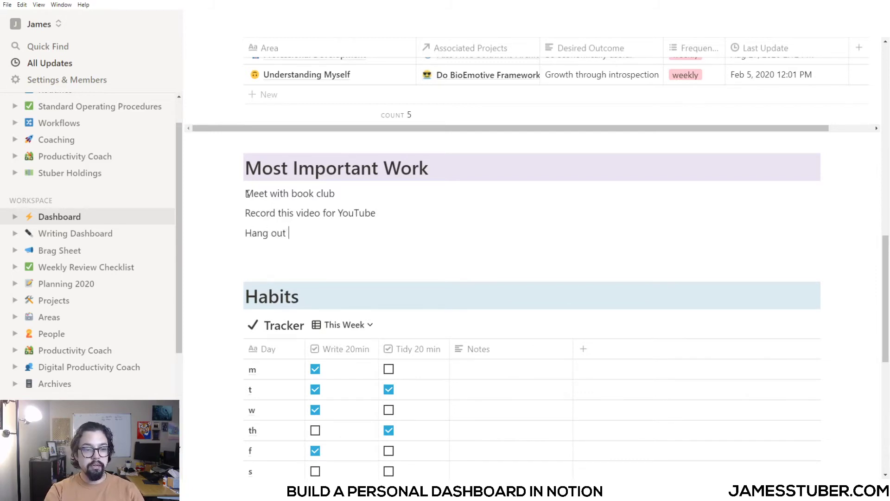
text(with my frie)
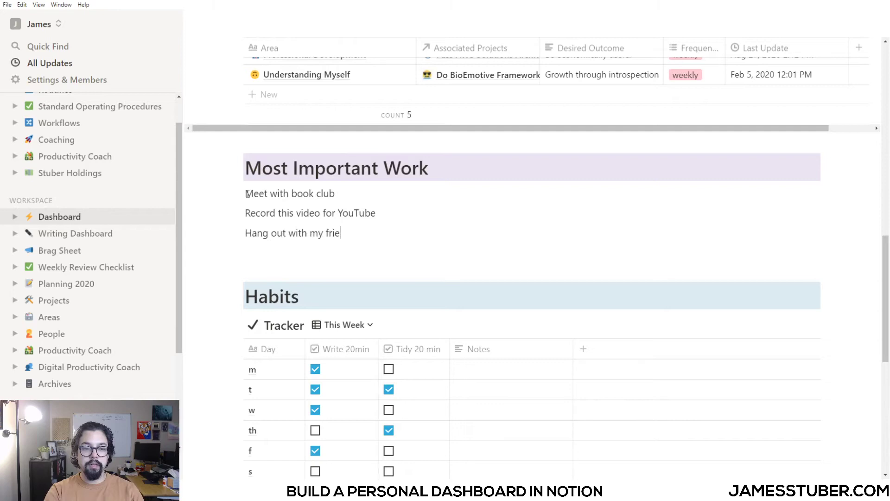
text(nds on zoom)
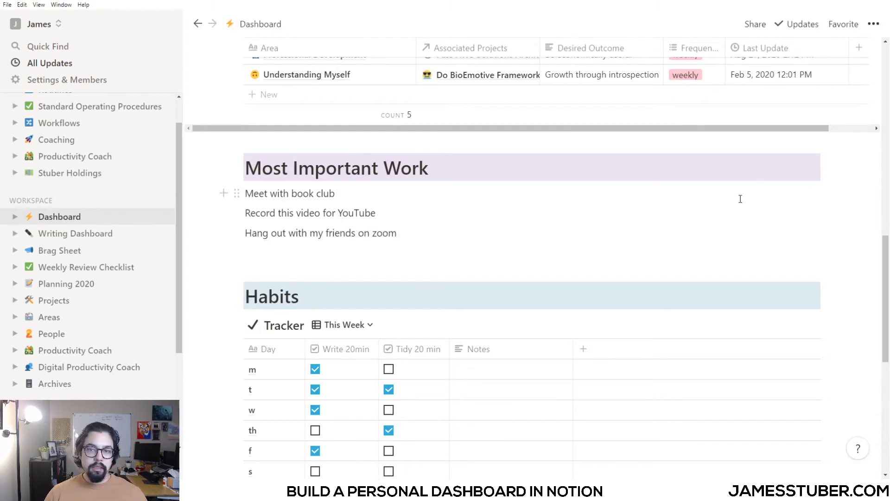
- Add a new Habits tracker row titled 'su' and check Write 20min in the s row
scroll(651, 168, down, 3)
scroll(651, 168, down, 1)
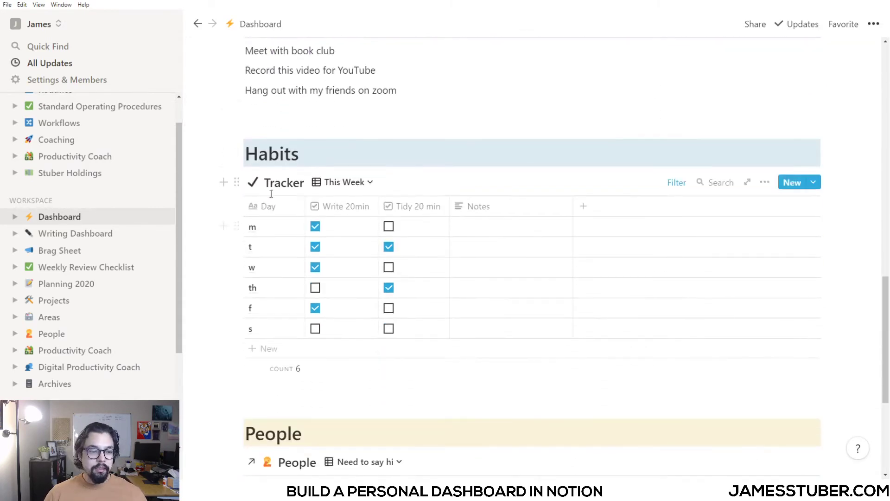
click(261, 349)
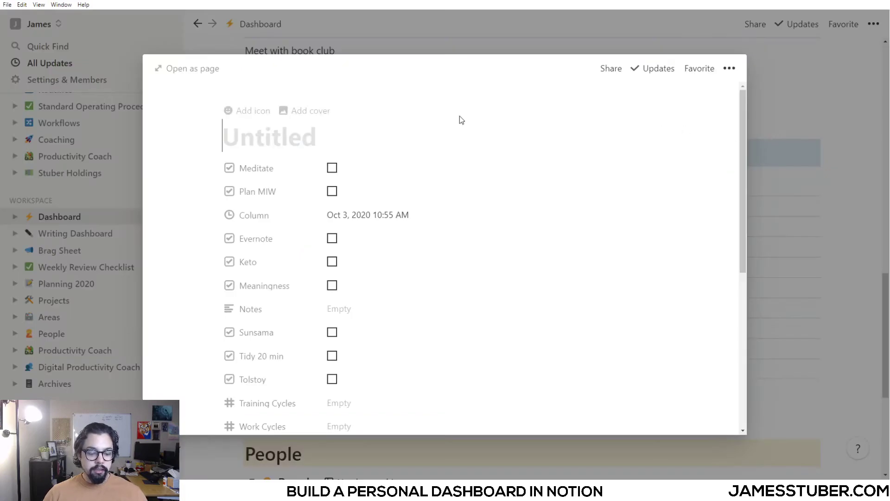
text(su)
click(836, 108)
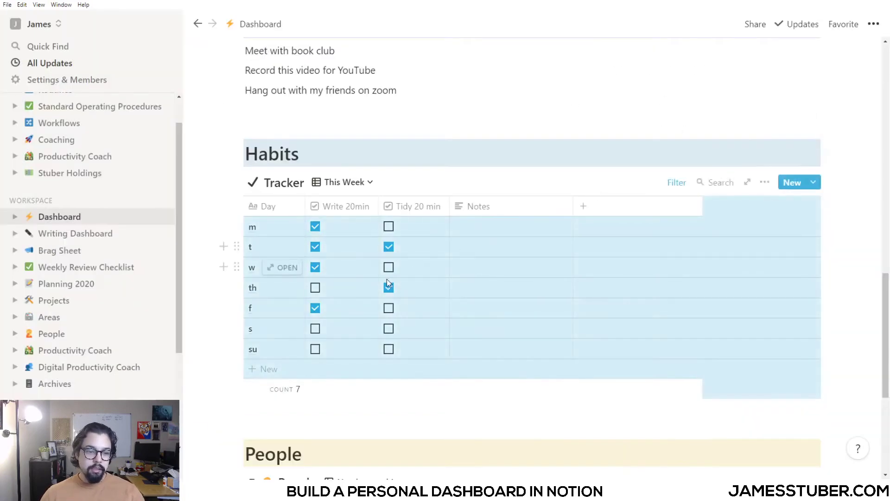
click(444, 123)
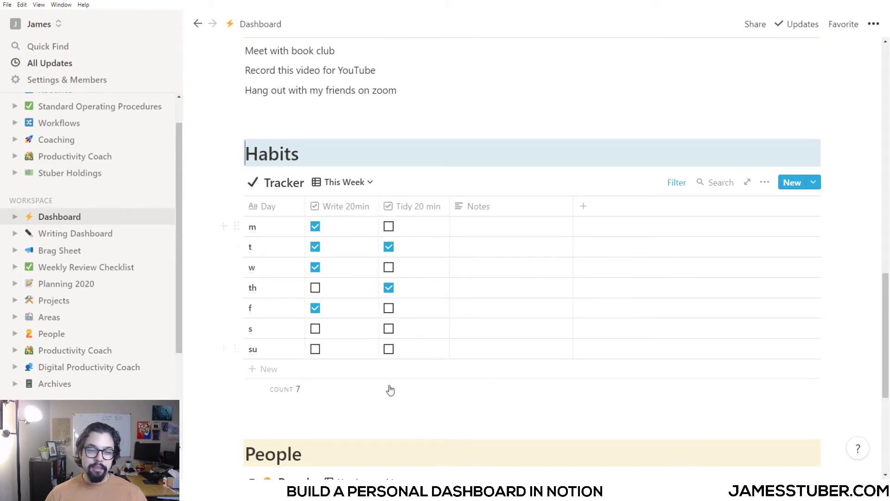
click(315, 329)
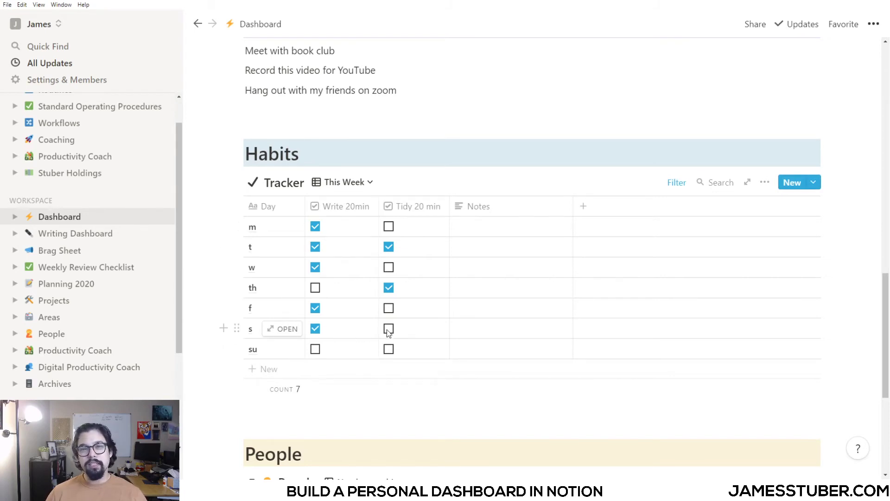
scroll(374, 308, down, 4)
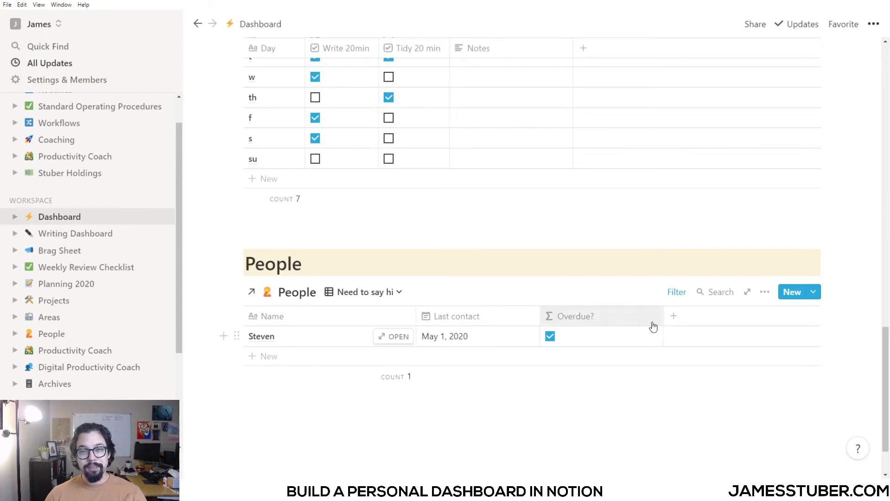
scroll(714, 391, up, 2)
scroll(715, 391, up, 15)
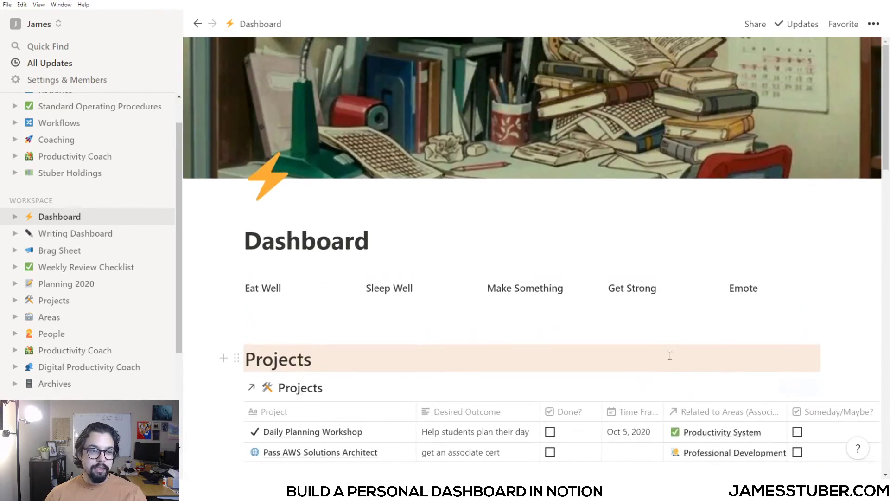
scroll(662, 348, down, 2)
scroll(662, 348, down, 1)
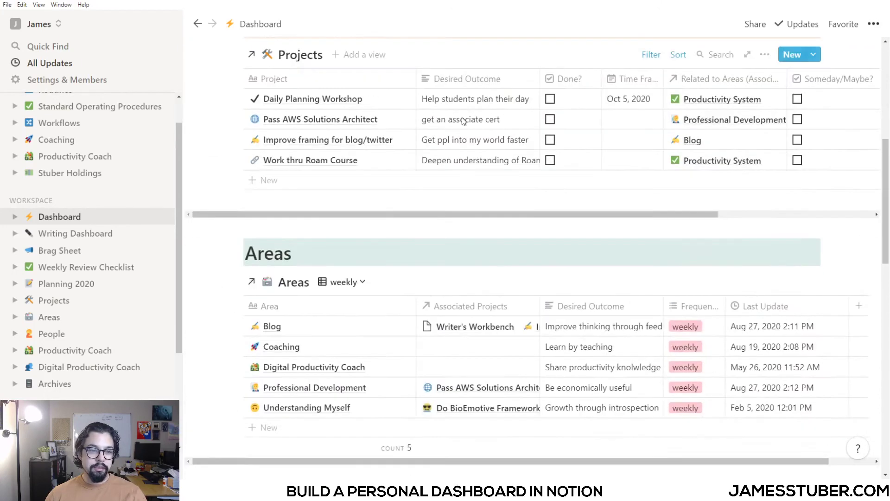
scroll(462, 126, up, 1)
scroll(385, 204, down, 4)
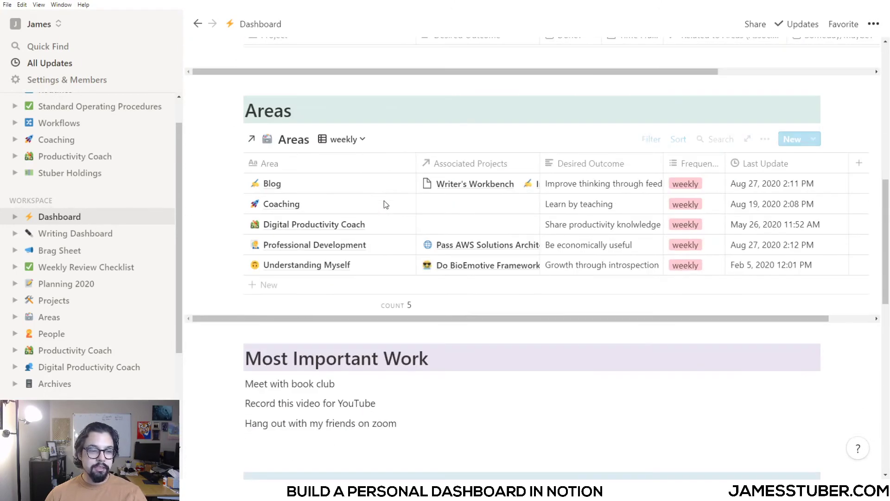
scroll(342, 216, down, 3)
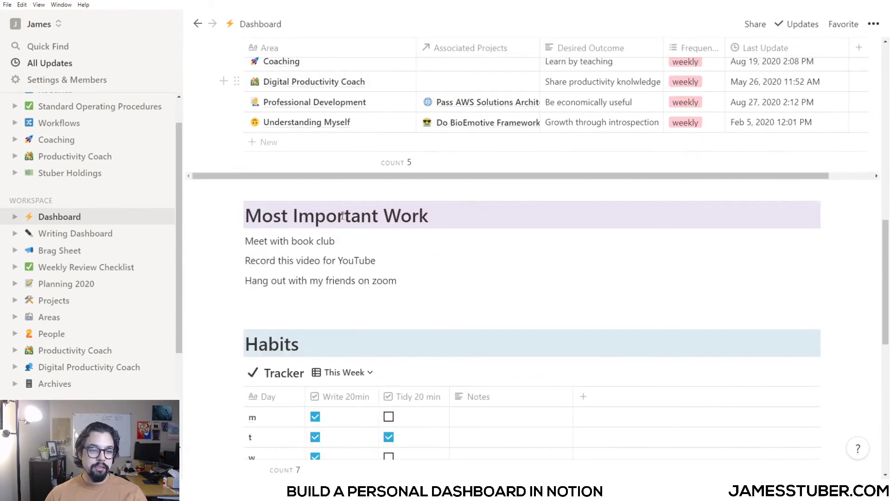
scroll(325, 186, down, 3)
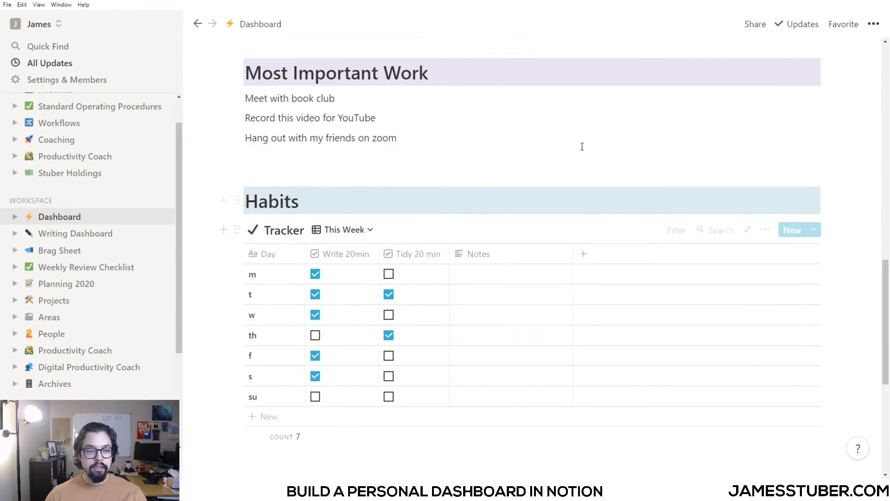
scroll(343, 195, down, 5)
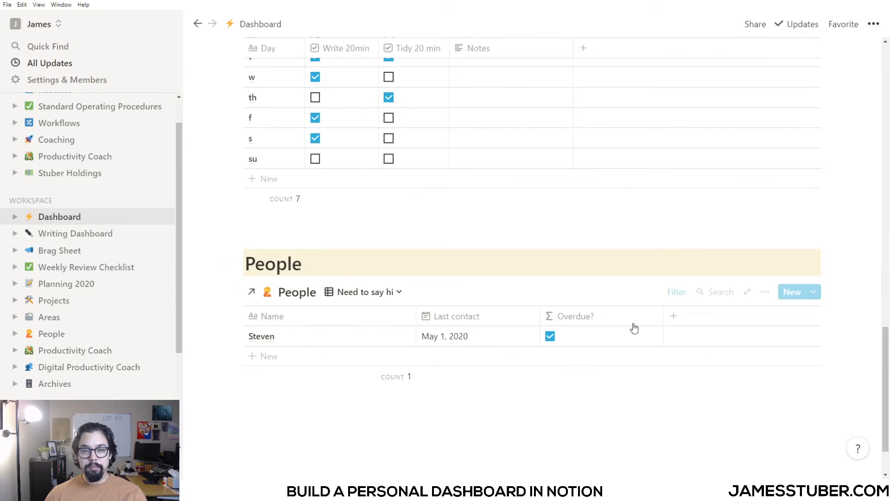
scroll(549, 321, up, 20)
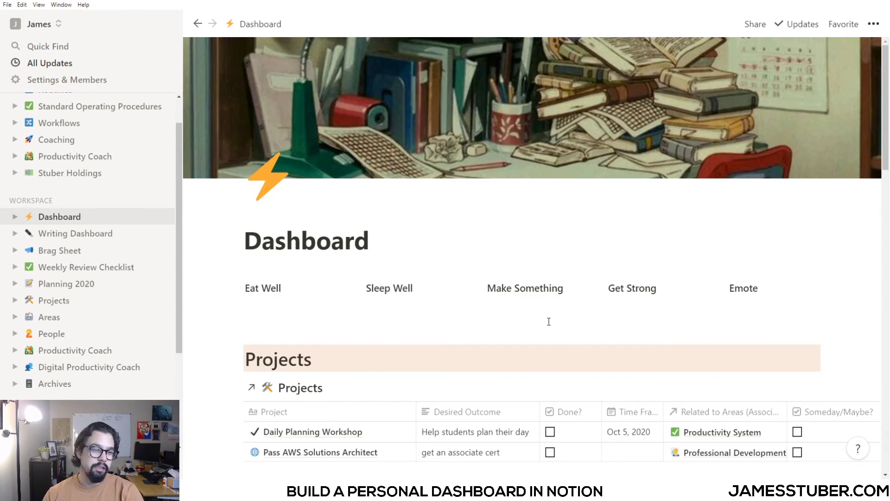
scroll(549, 254, down, 3)
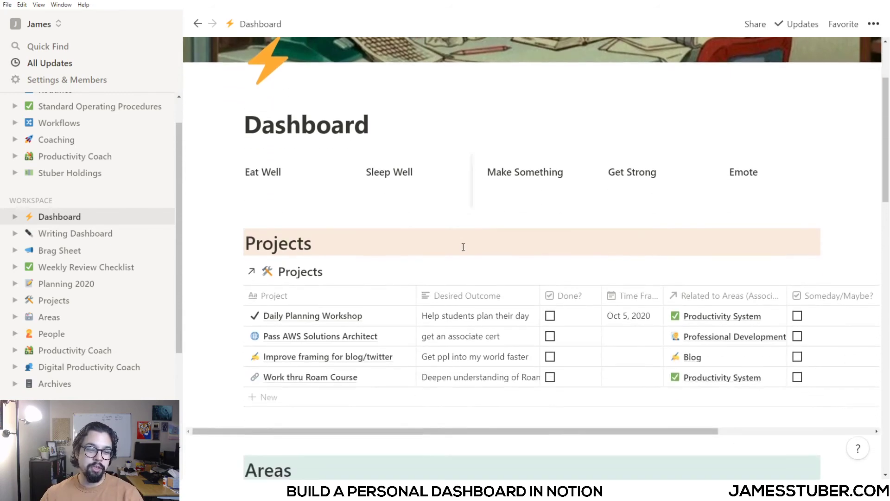